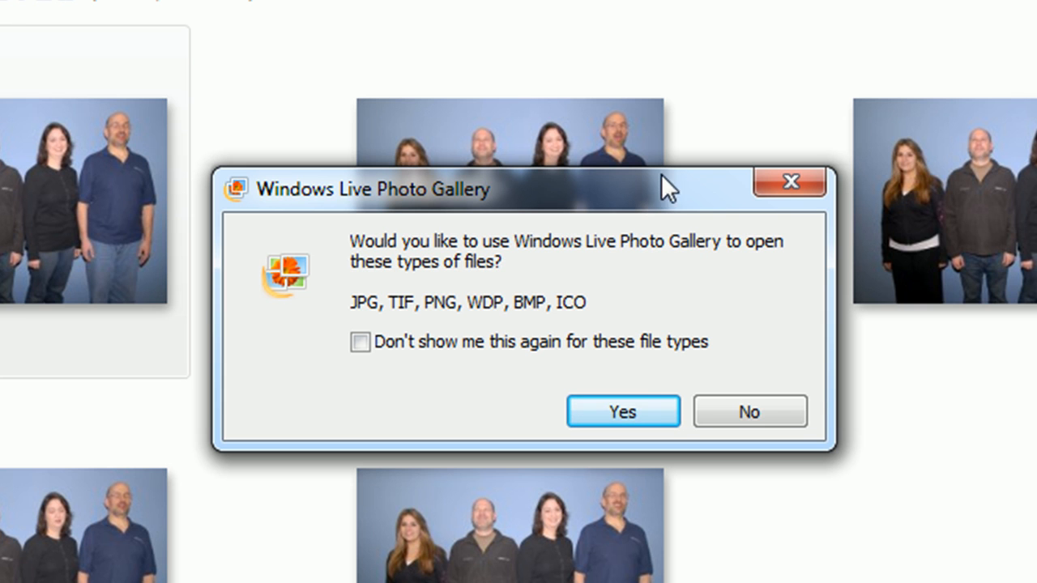
Accept Windows Live Photo Gallery as the program for opening the listed image types and suppress this question for them
left_click(370, 345)
left_click(655, 412)
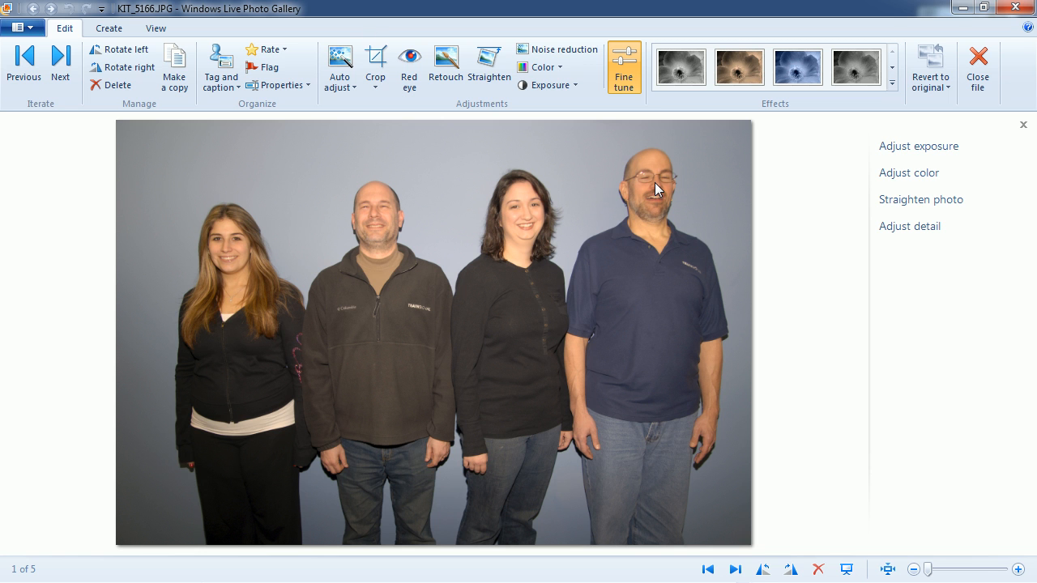
Look through the five group photos one after another, comparing each person's expression, and return to the gallery
left_click(736, 569)
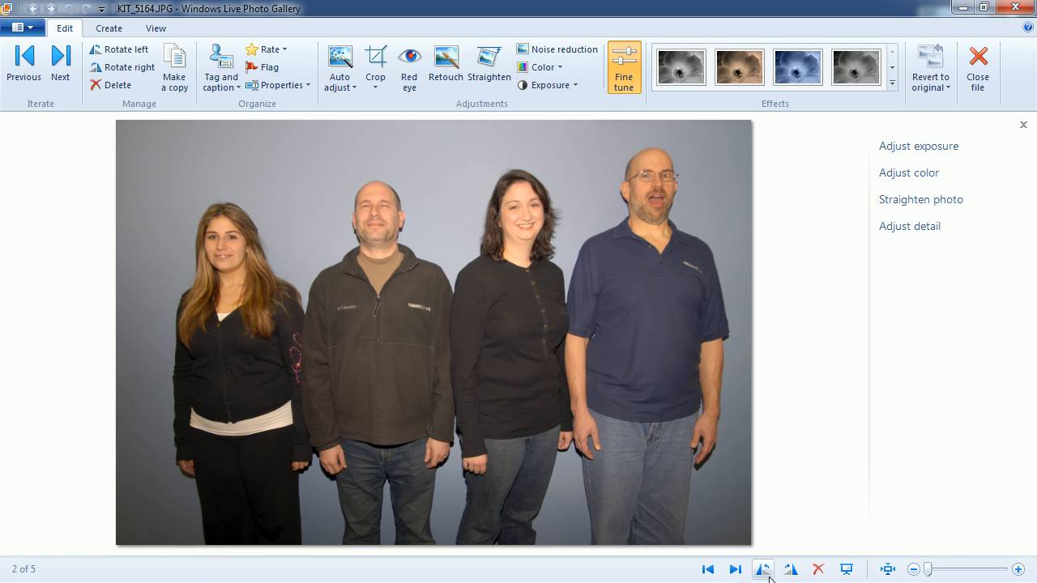
left_click(735, 570)
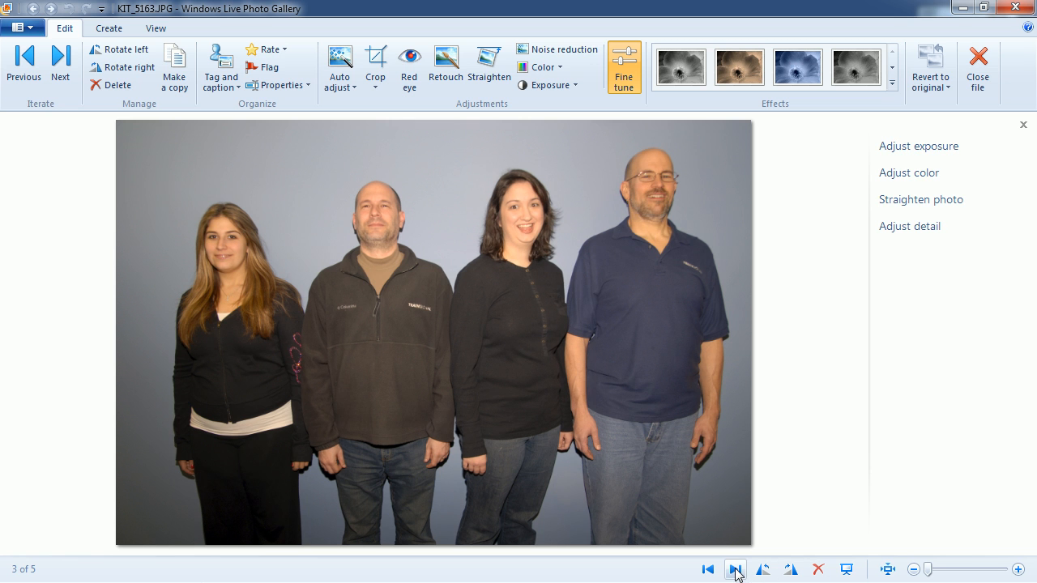
left_click(736, 570)
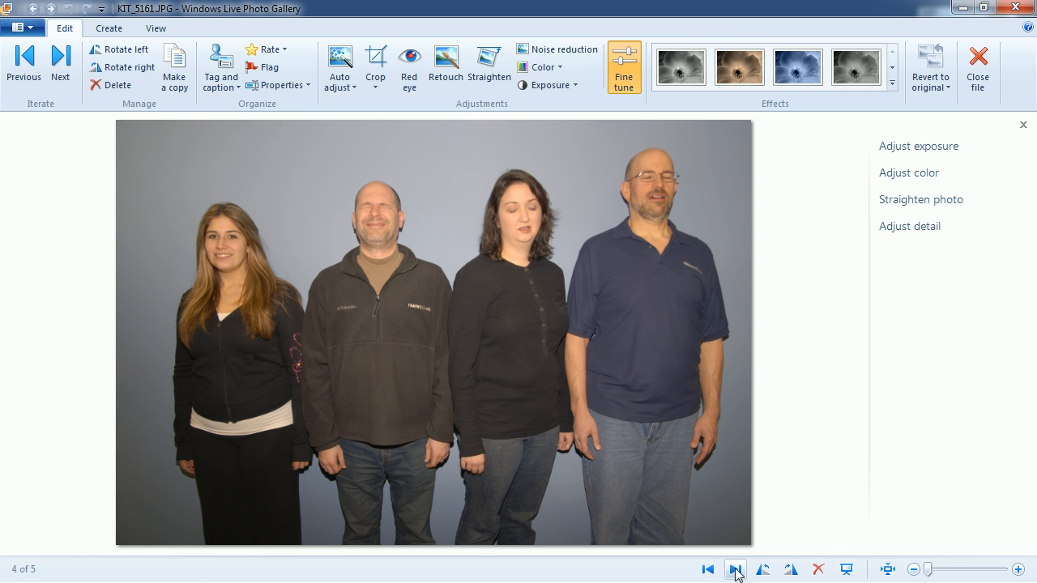
left_click(736, 571)
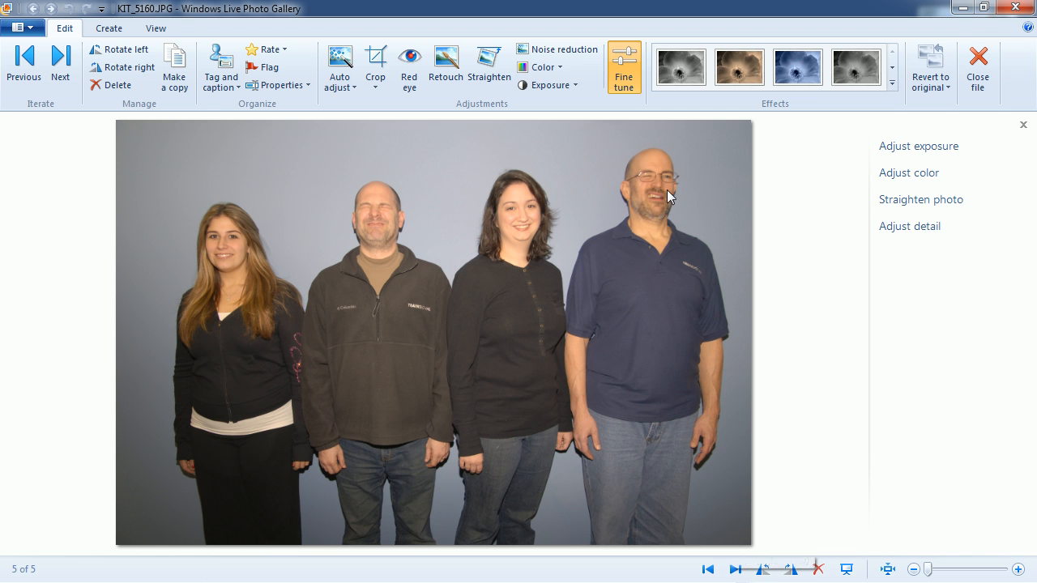
left_click(736, 571)
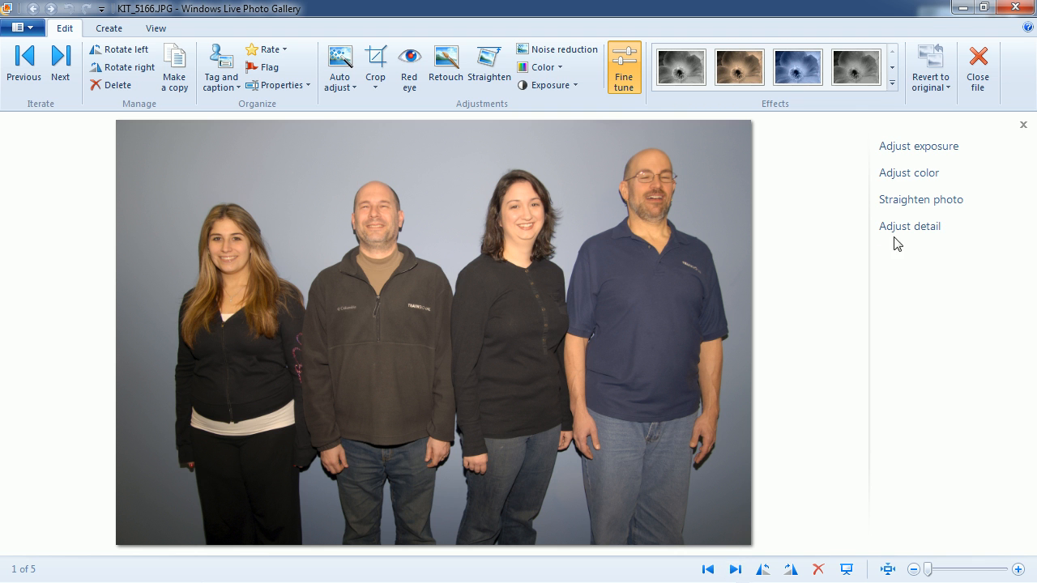
left_click(979, 73)
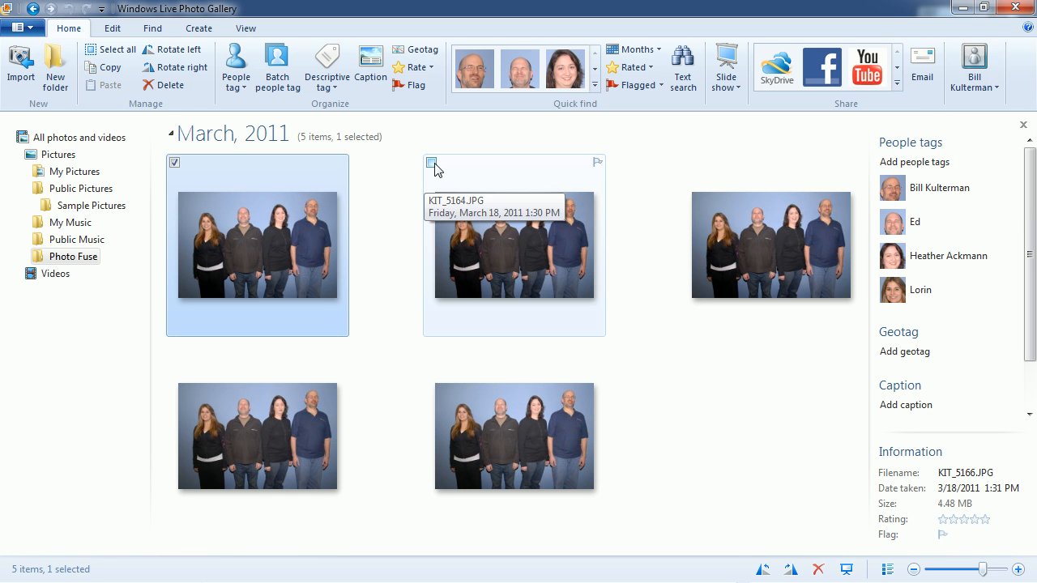
Select all five group photos in the Photo Fuse folder and start a Photo Fuse with them
left_click(431, 163)
left_click(688, 163)
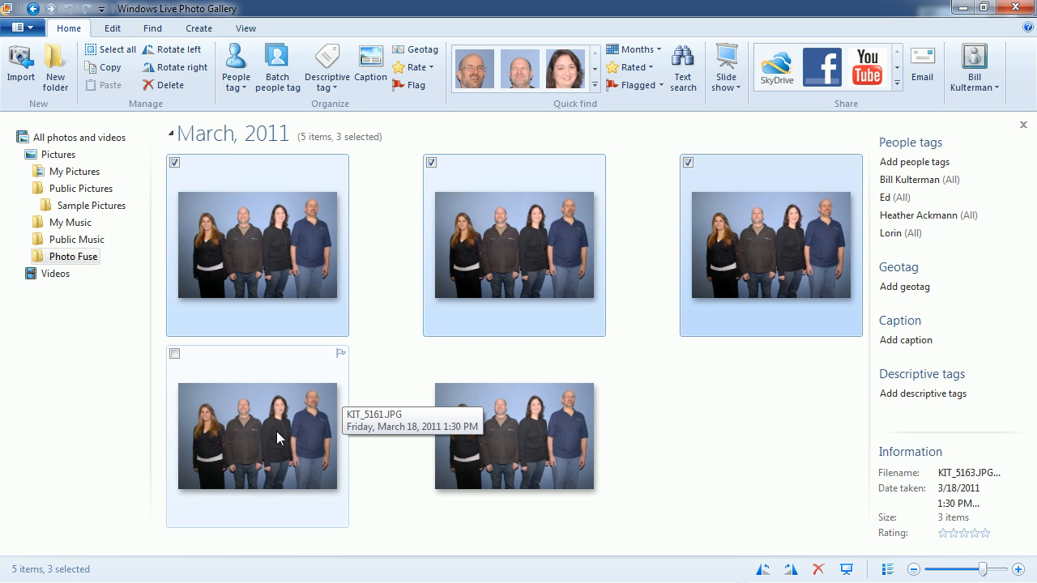
left_click(277, 432, "ctrl")
left_click(445, 412, "ctrl")
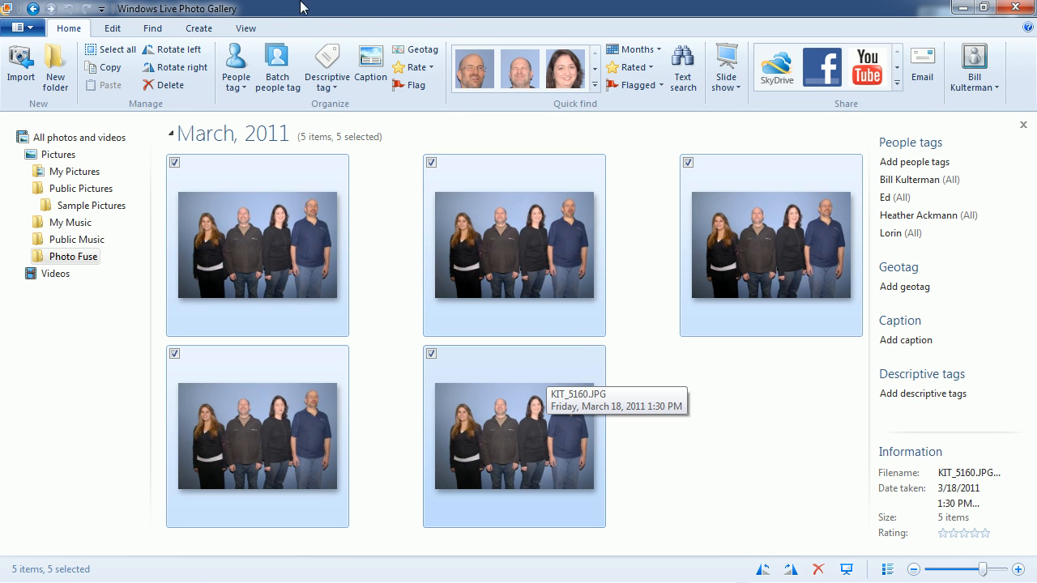
left_click(203, 28)
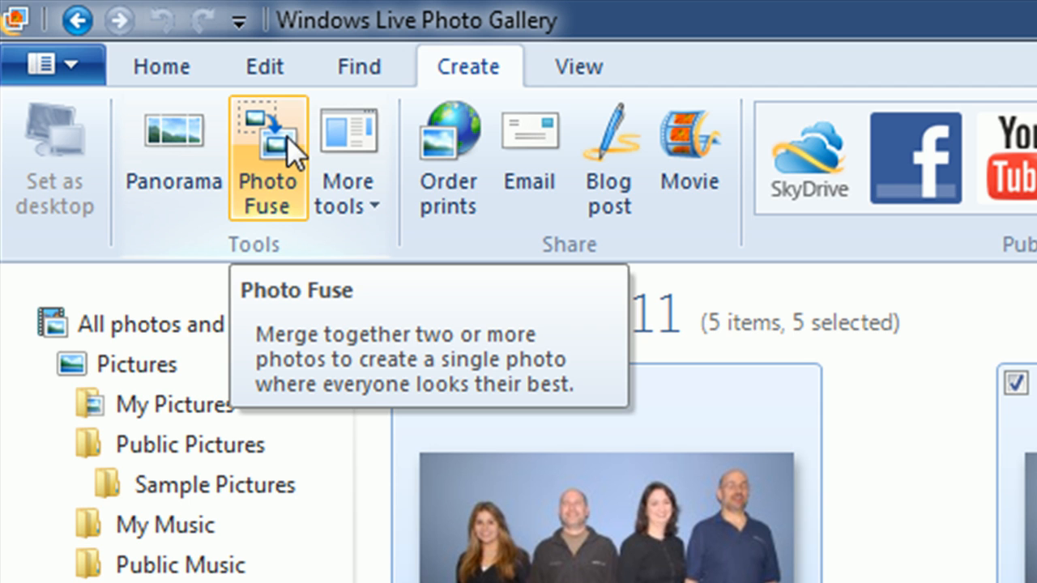
left_click(286, 136)
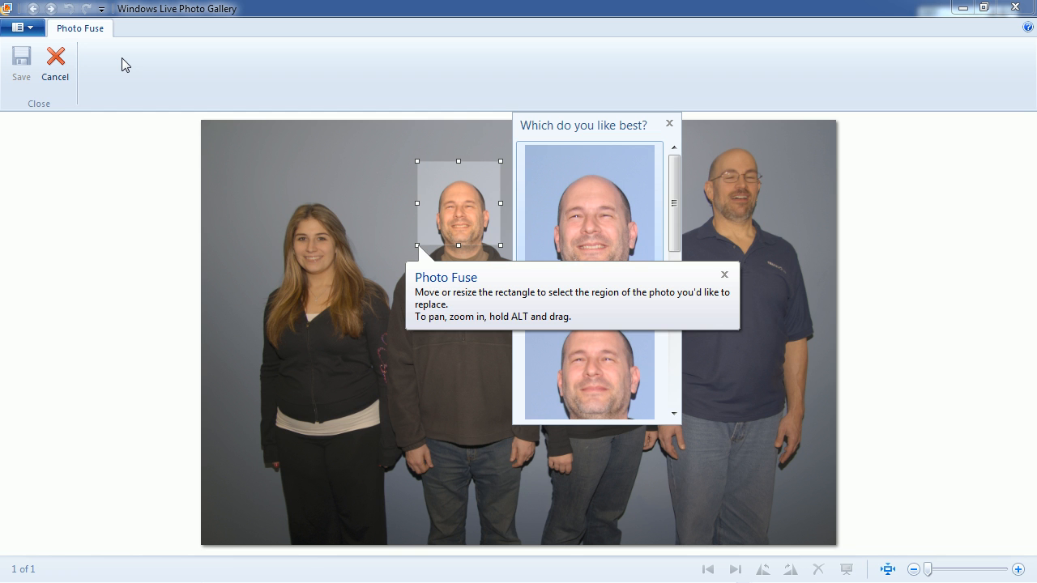
Frame the head of the man in the navy polo shirt and replace it with the last alternative offered
left_click_drag(471, 204, 473, 217)
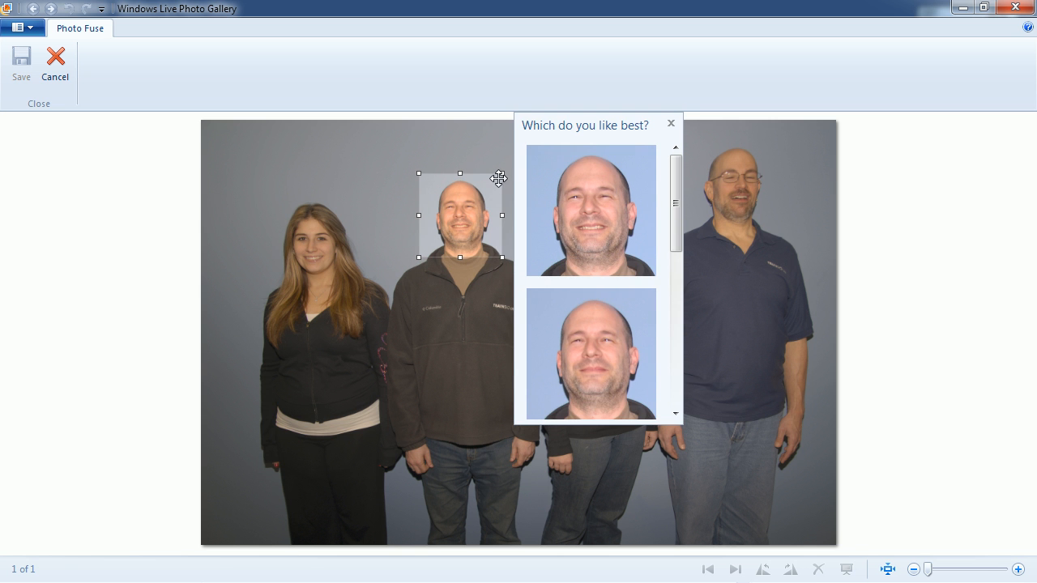
left_click_drag(504, 172, 754, 175)
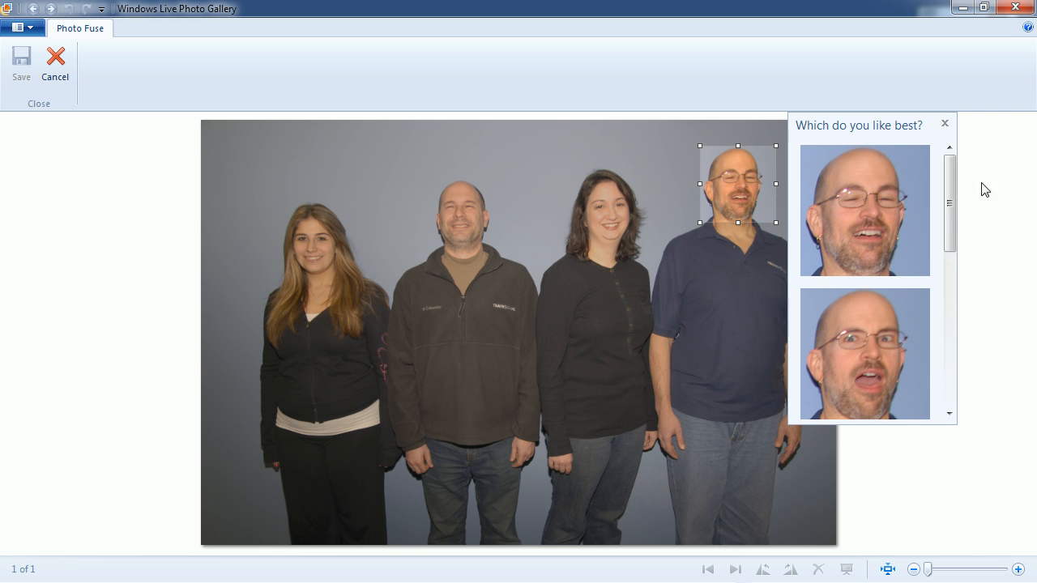
left_click_drag(954, 188, 955, 232)
left_click_drag(953, 273, 943, 343)
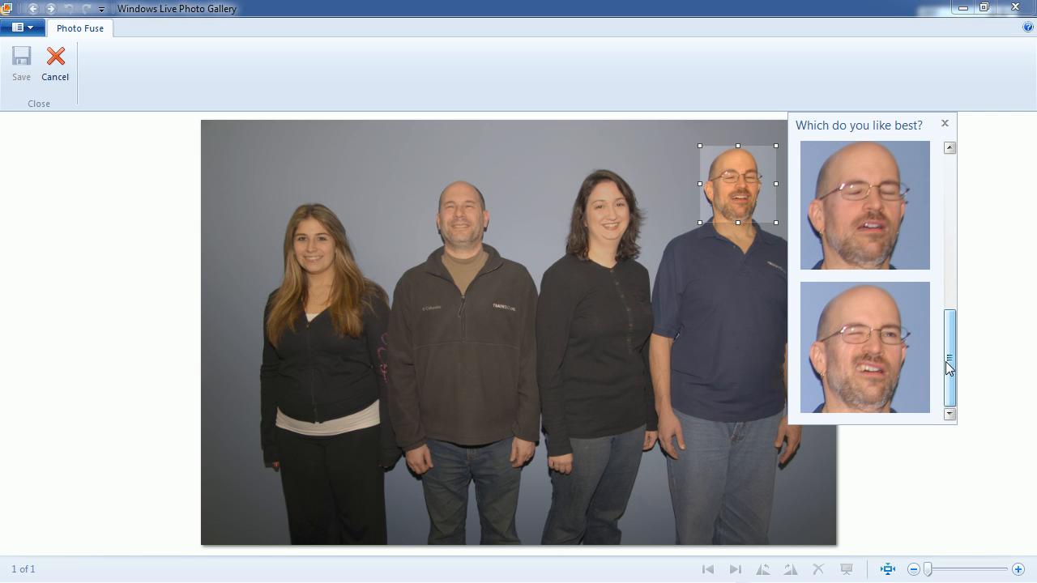
left_click(923, 360)
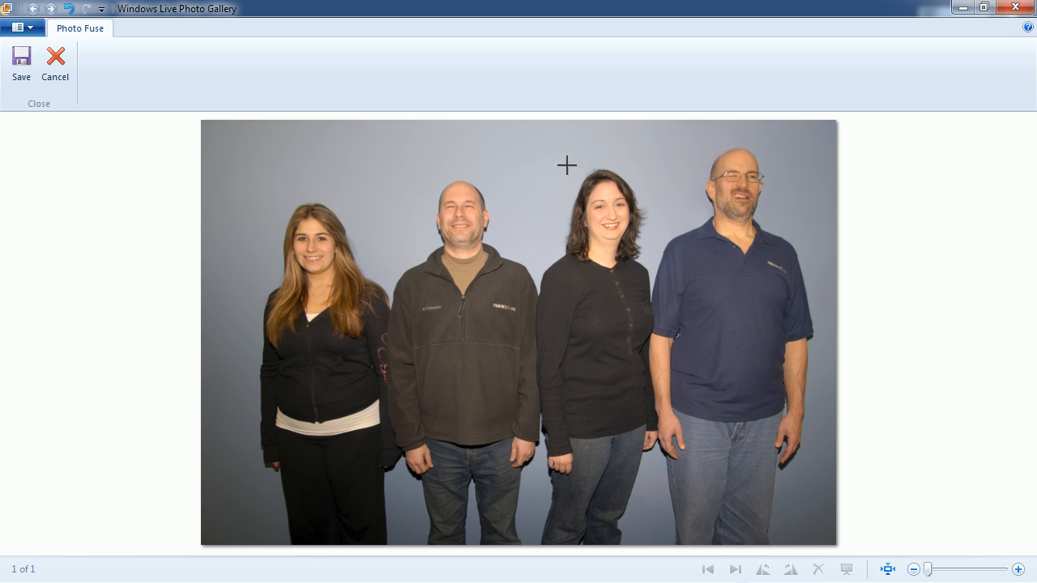
Frame the head of the dark-haired woman beside the navy polo and replace it with the closed-eyes version
left_click_drag(558, 160, 625, 230)
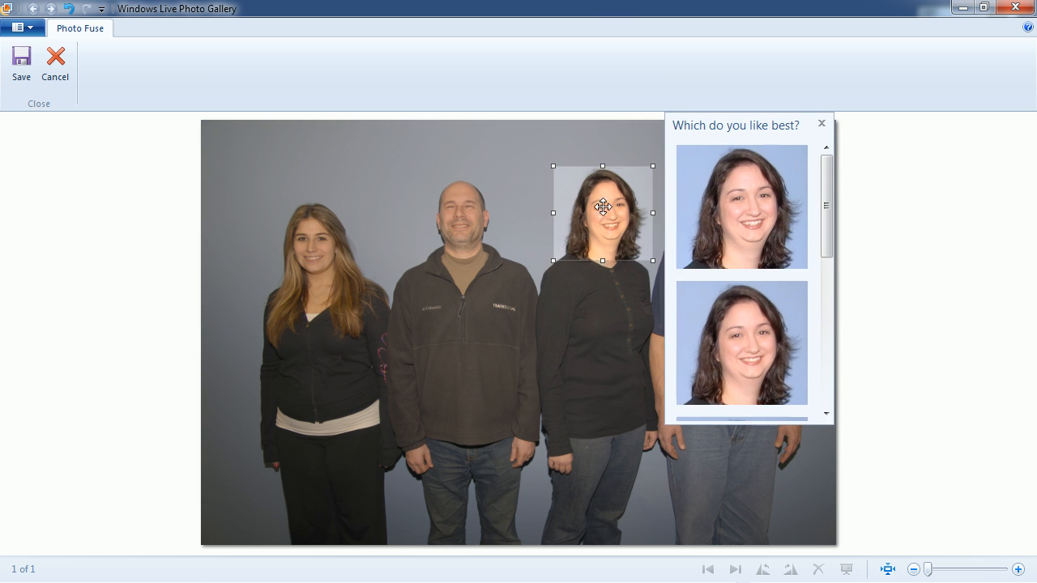
left_click_drag(551, 165, 552, 162)
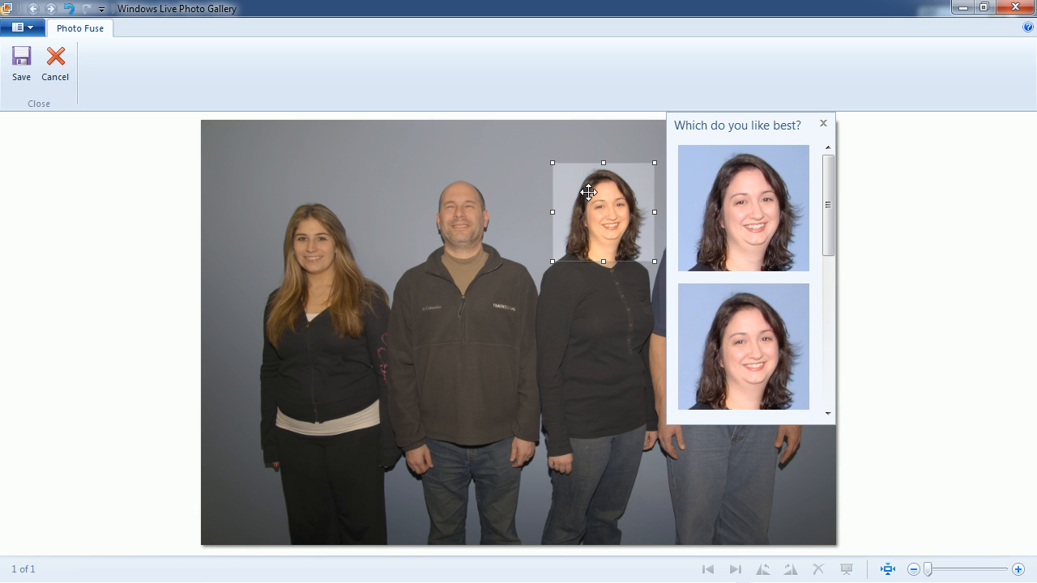
mouse_move(590, 192)
left_mouse_down()
mouse_move(604, 162)
mouse_move(605, 189)
left_mouse_up()
left_click_drag(832, 202, 829, 372)
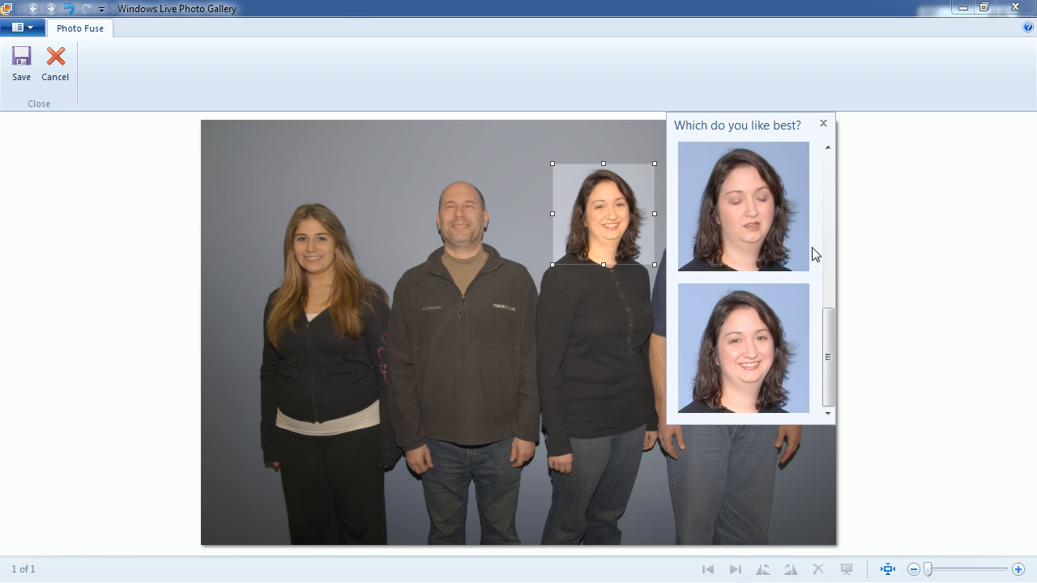
left_click(780, 199)
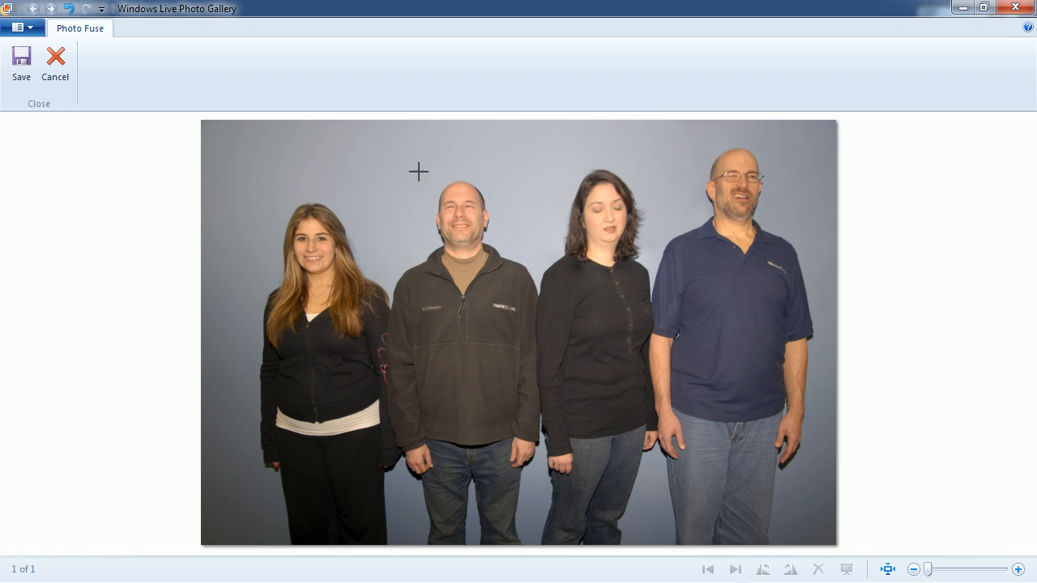
Frame the head of the man in the dark fleece and replace it with the version with squeezed-shut eyes
left_click_drag(415, 171, 513, 269)
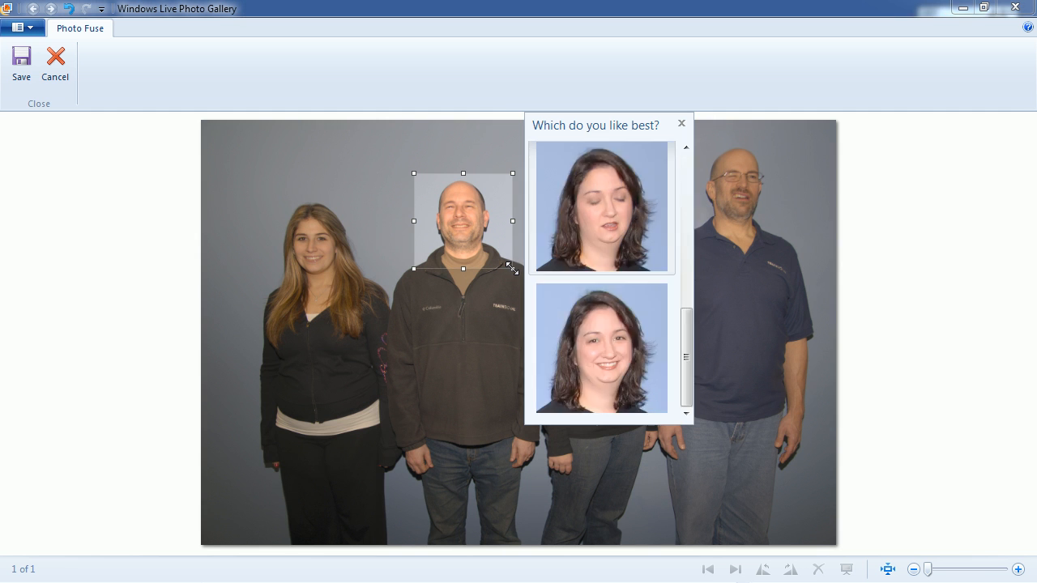
left_click_drag(685, 190, 691, 364)
left_click(637, 339)
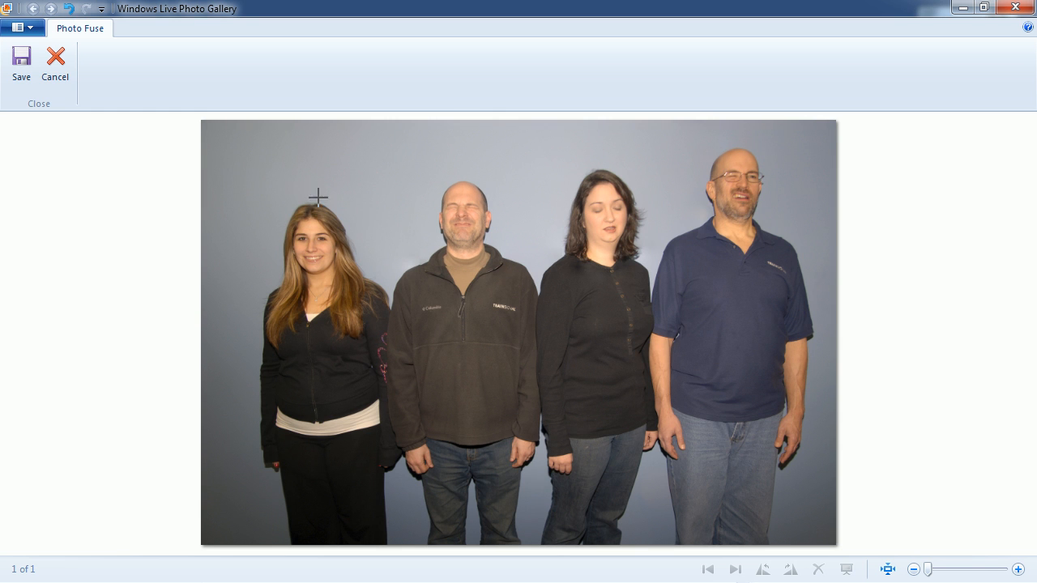
Frame the head of the long-haired woman at the far left of the photo and replace it with the closed-mouth smile version
left_click_drag(265, 194, 369, 286)
left_click_drag(542, 204, 546, 273)
left_click(477, 289)
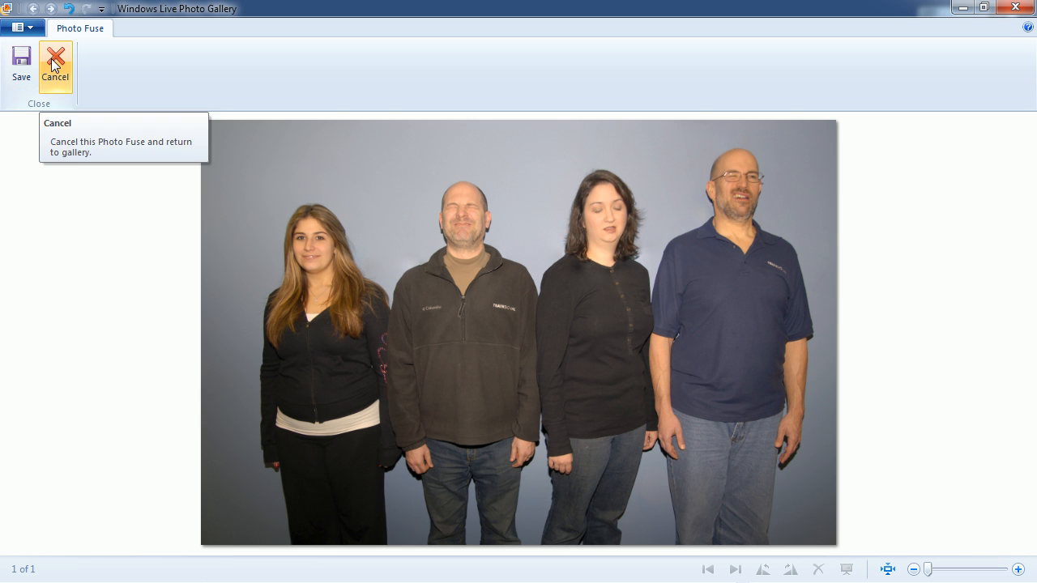
Save the fused photo as a JPG named Finished and close it to return to the gallery
left_click(21, 63)
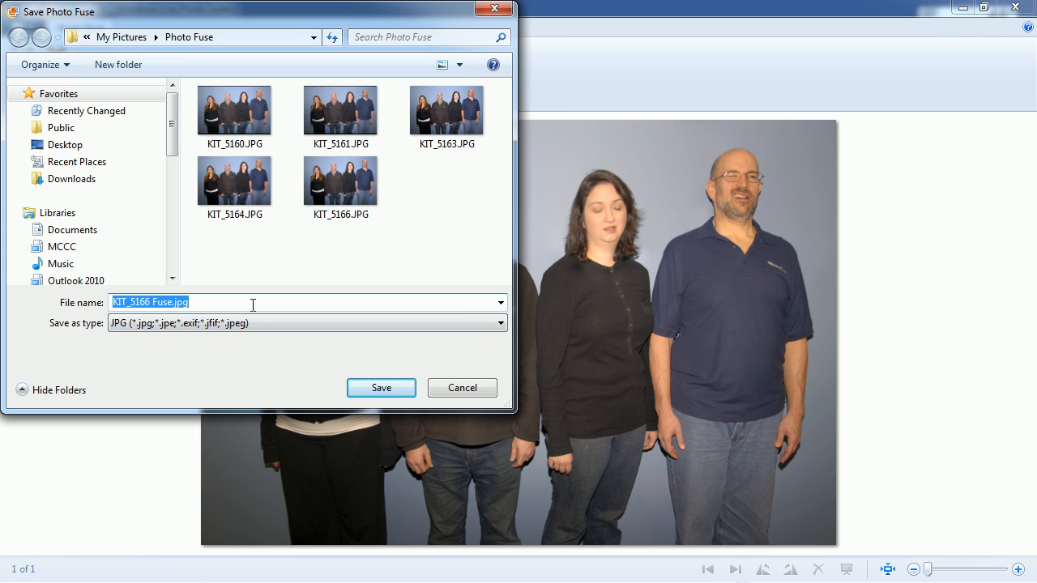
type("Finished")
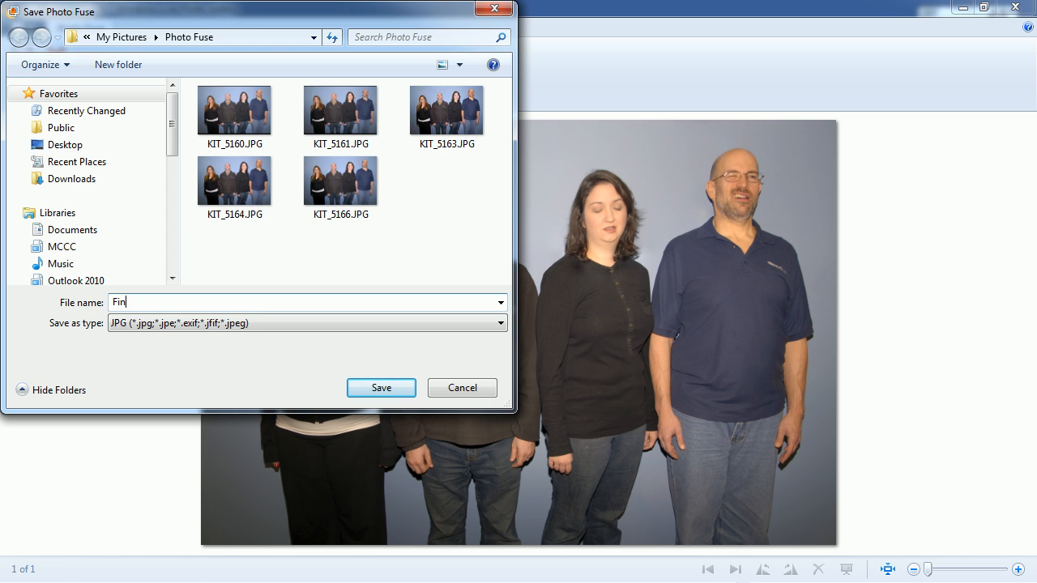
key("Return")
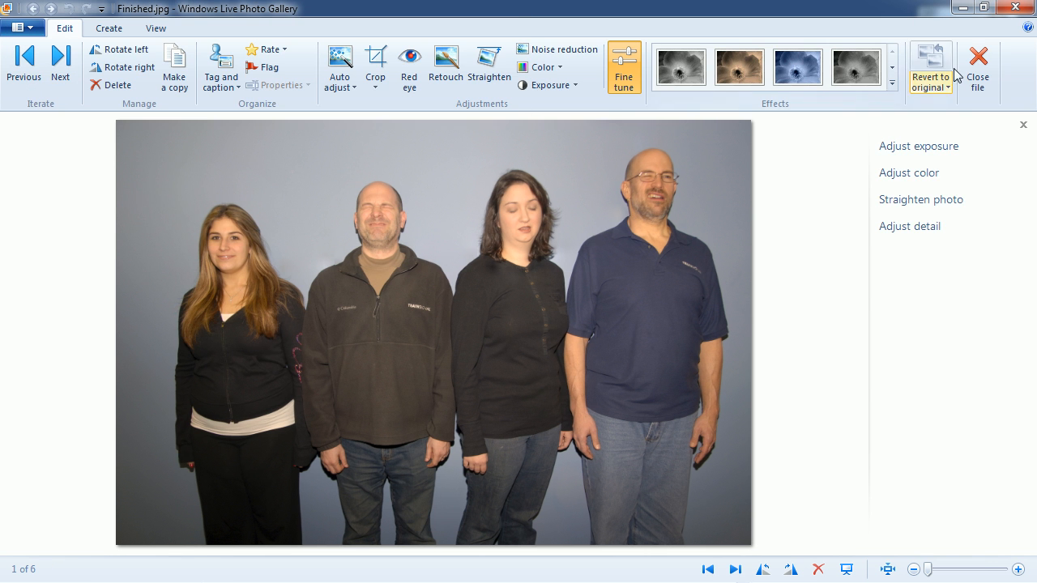
left_click(979, 66)
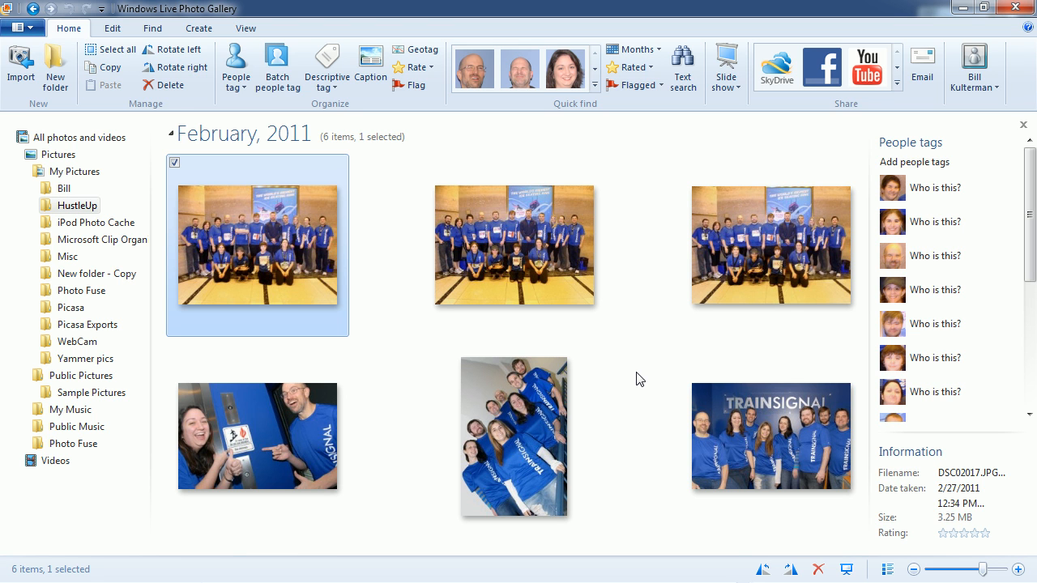
Add the other two skating-rink poster group shots in the HustleUp folder to the selection and start a Photo Fuse with all three
left_click(567, 259, "ctrl")
left_click(721, 249, "ctrl")
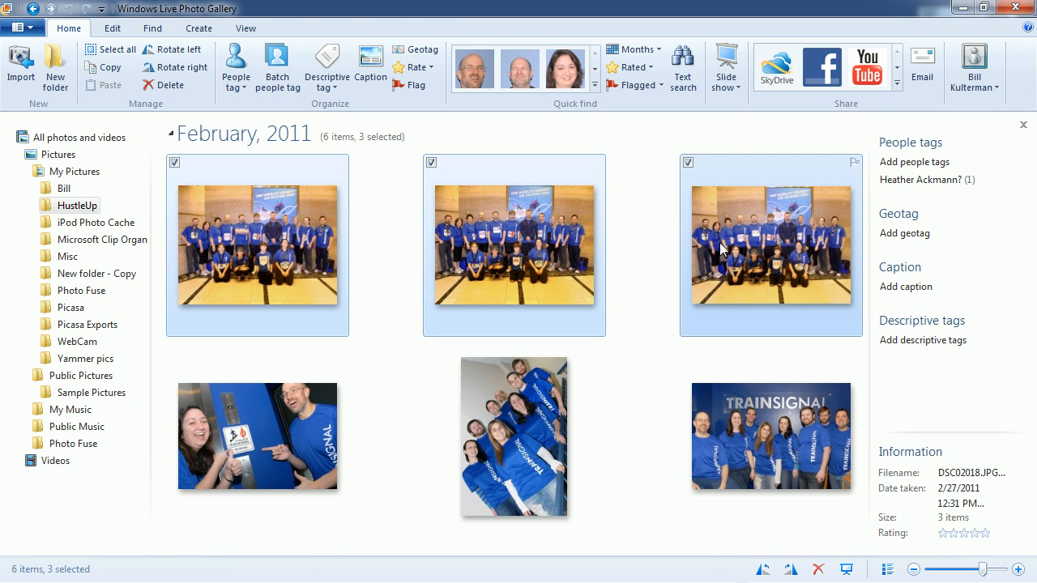
left_click(197, 29)
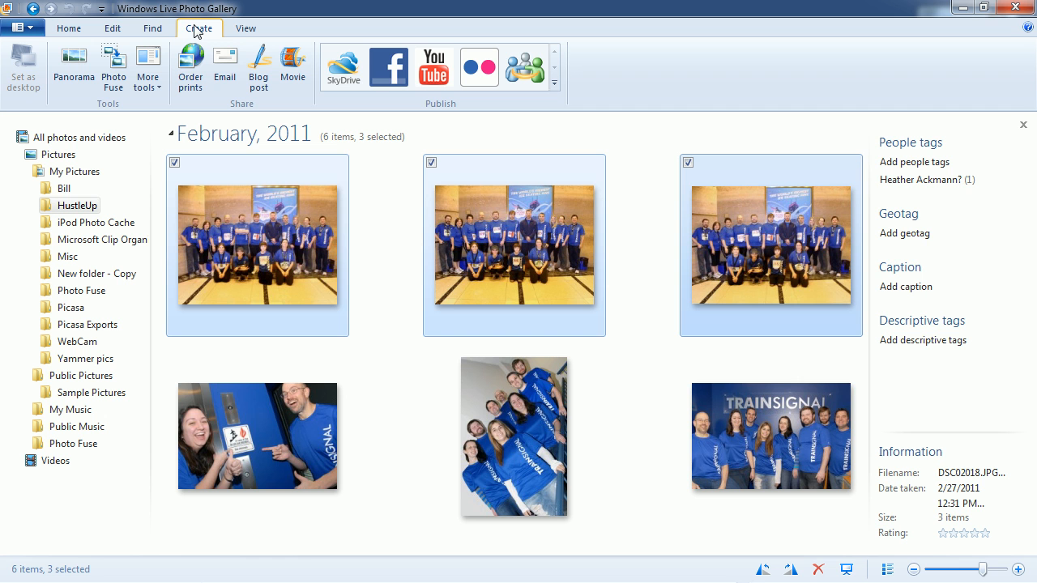
left_click(114, 72)
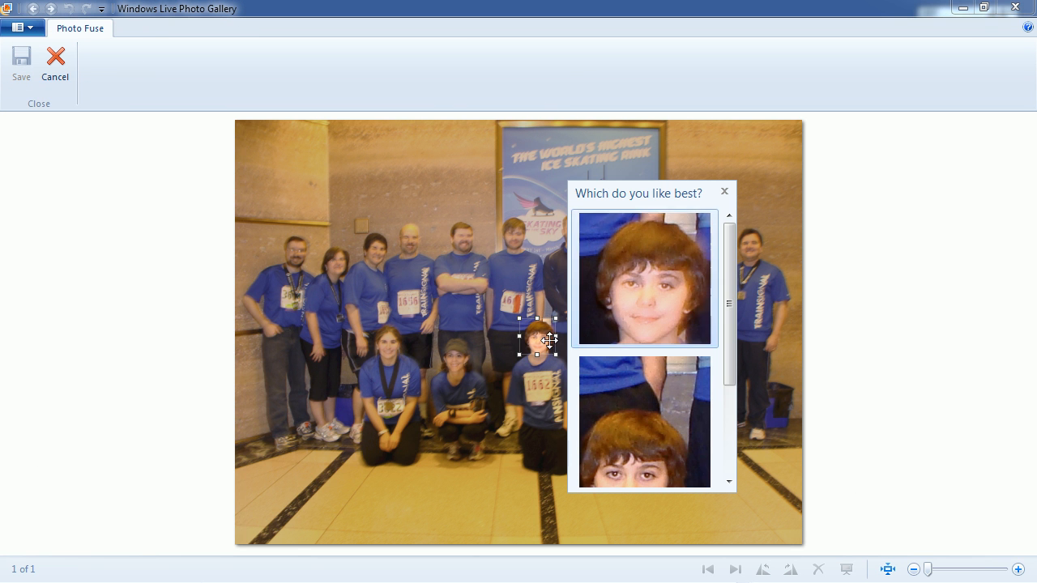
Replace the heads of the bearded man with crossed arms and the crouching woman in the cap with their second offered versions
left_click_drag(546, 333, 467, 237)
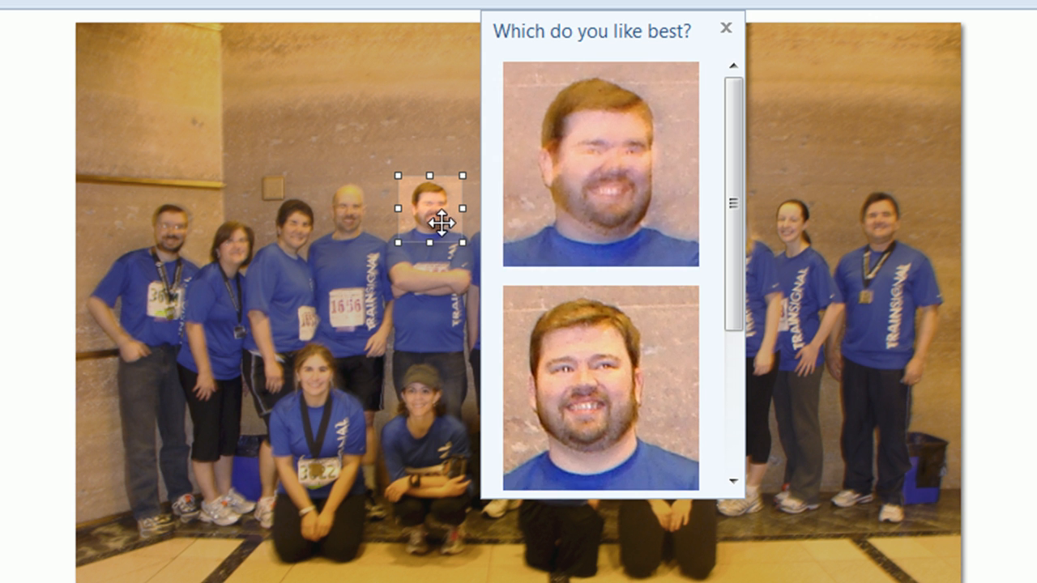
left_click(611, 392)
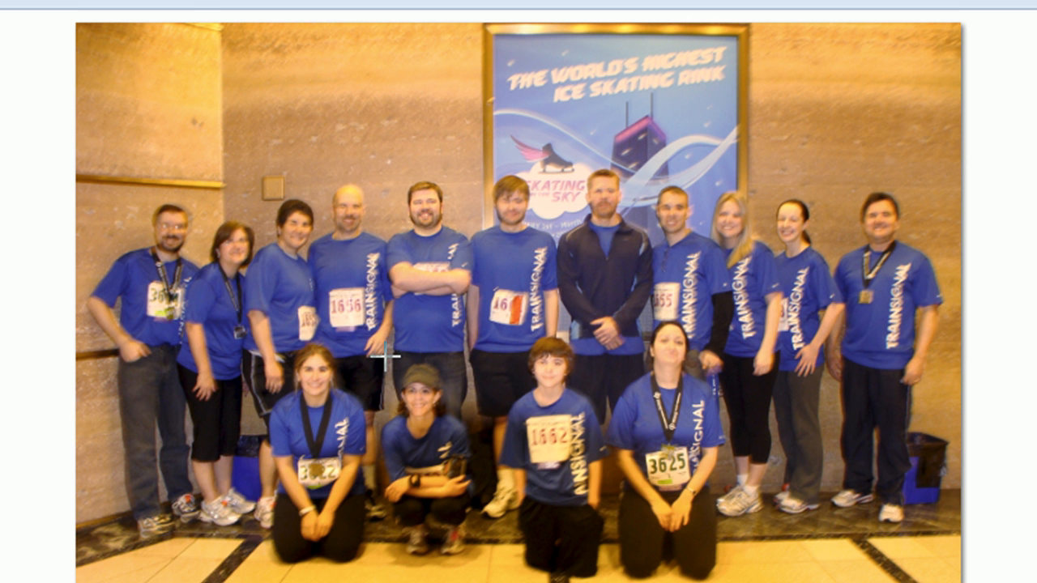
left_click_drag(383, 356, 469, 429)
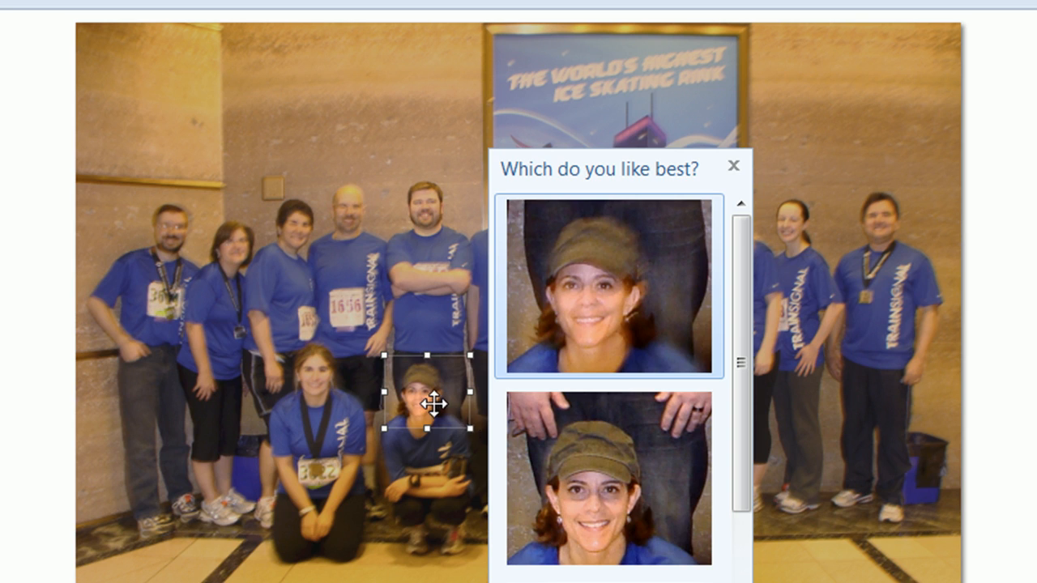
left_click(642, 493)
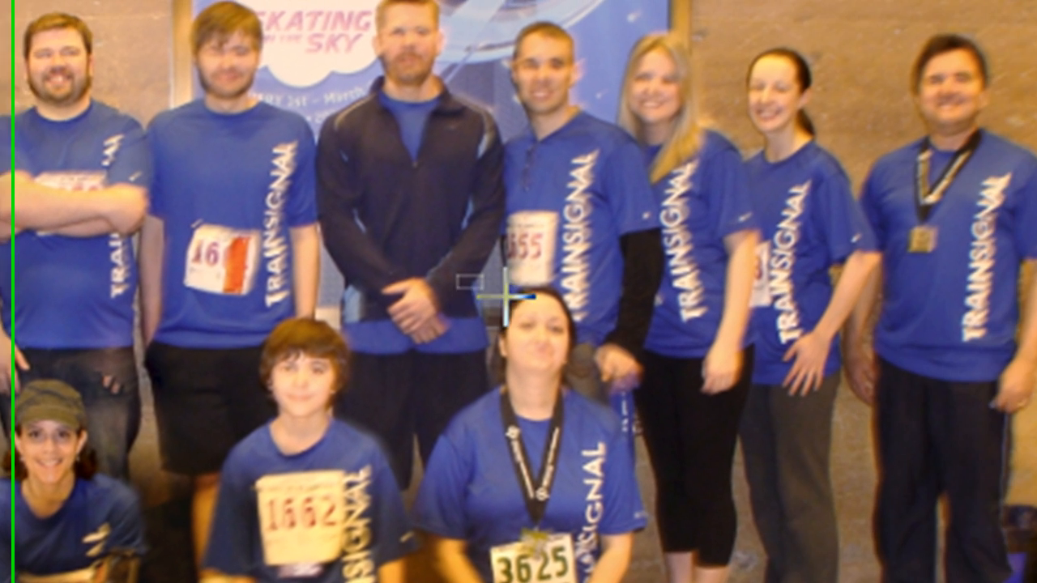
Frame the head of the dark-haired woman kneeling at the right end of the front row for replacement
left_click_drag(440, 274, 622, 415)
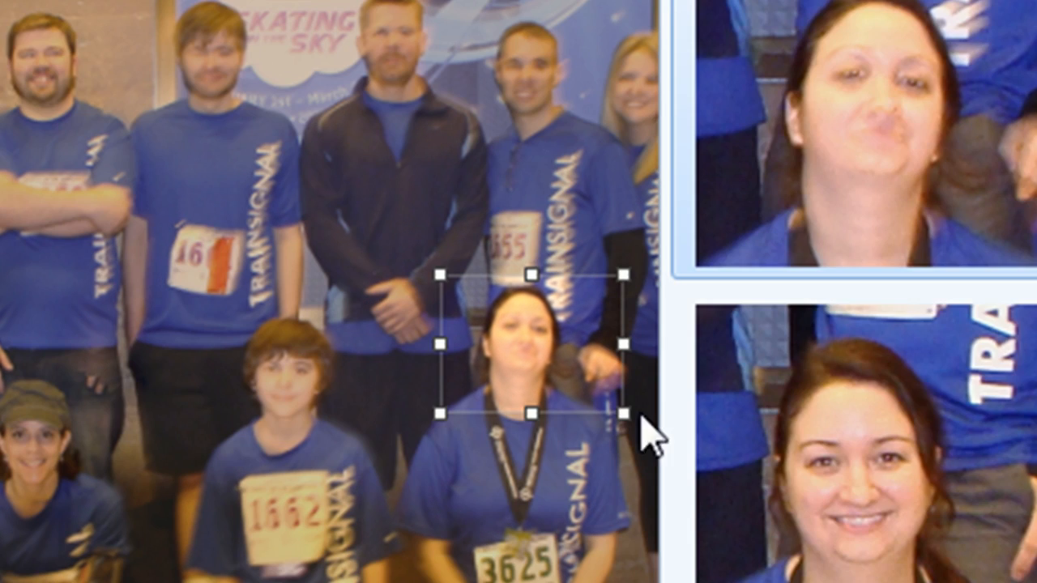